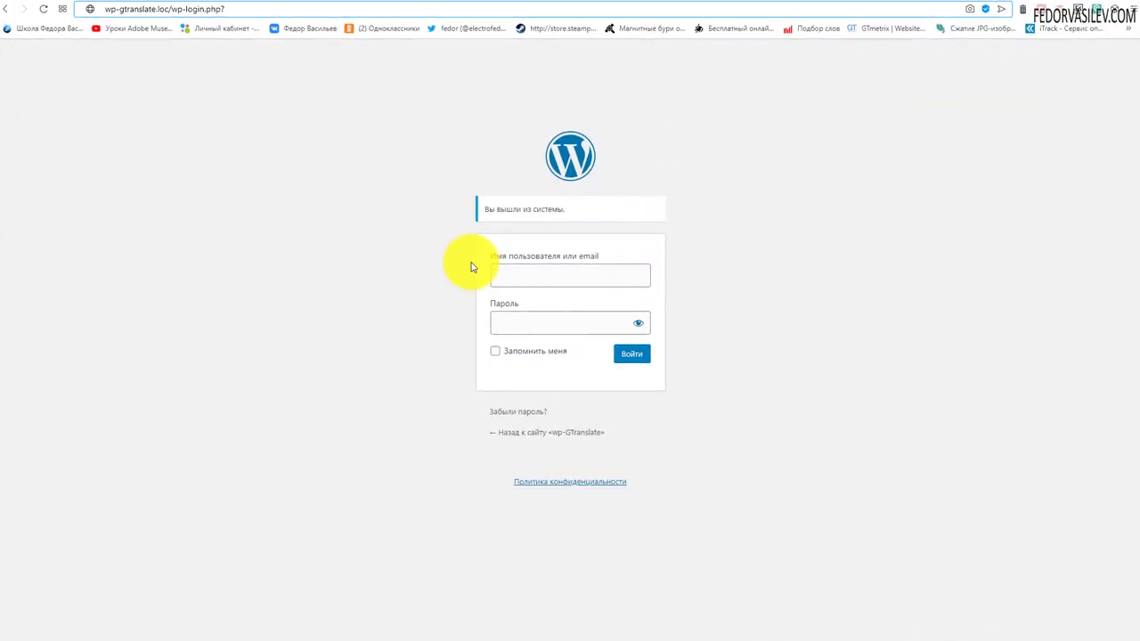
Log in to the WordPress admin area with the saved username and password.
{"action": "left_click", "coordinate": [552, 273]}
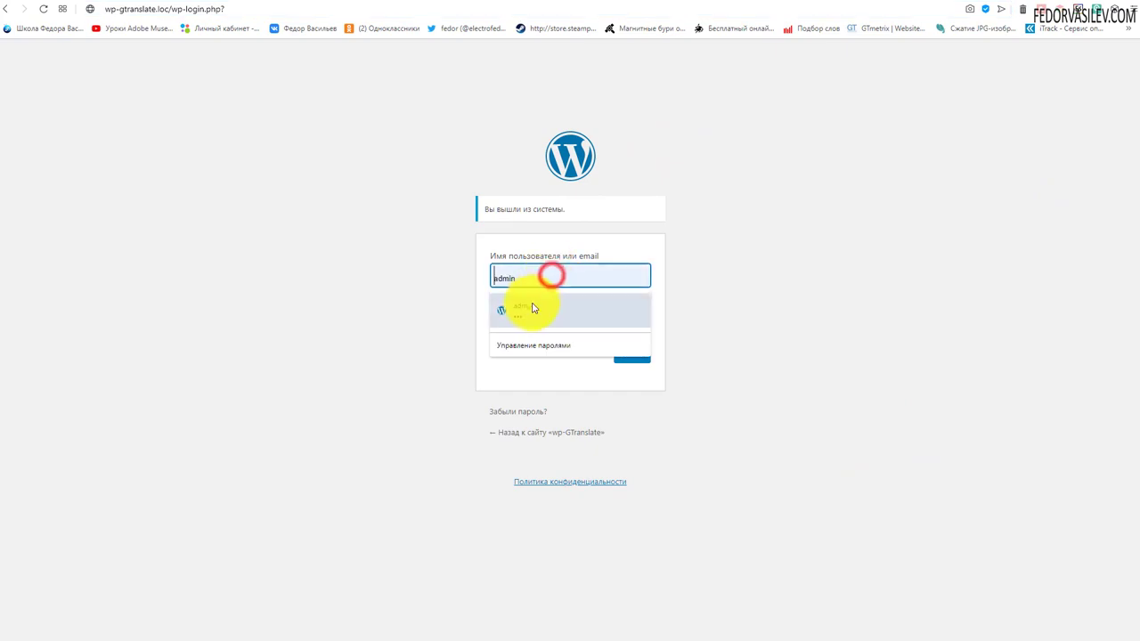
{"action": "left_click", "coordinate": [527, 308]}
{"action": "left_click", "coordinate": [631, 353]}
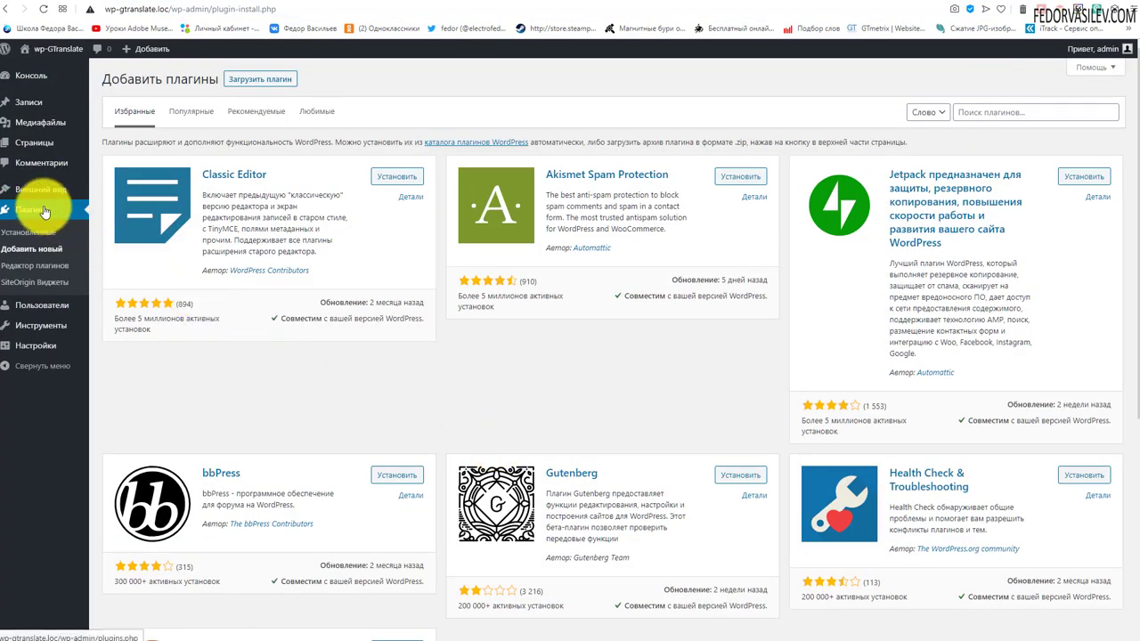
Search the plugin catalogue for WPS Hide Login, pasting the name, and activate that plugin.
{"action": "right_click", "coordinate": [979, 112]}
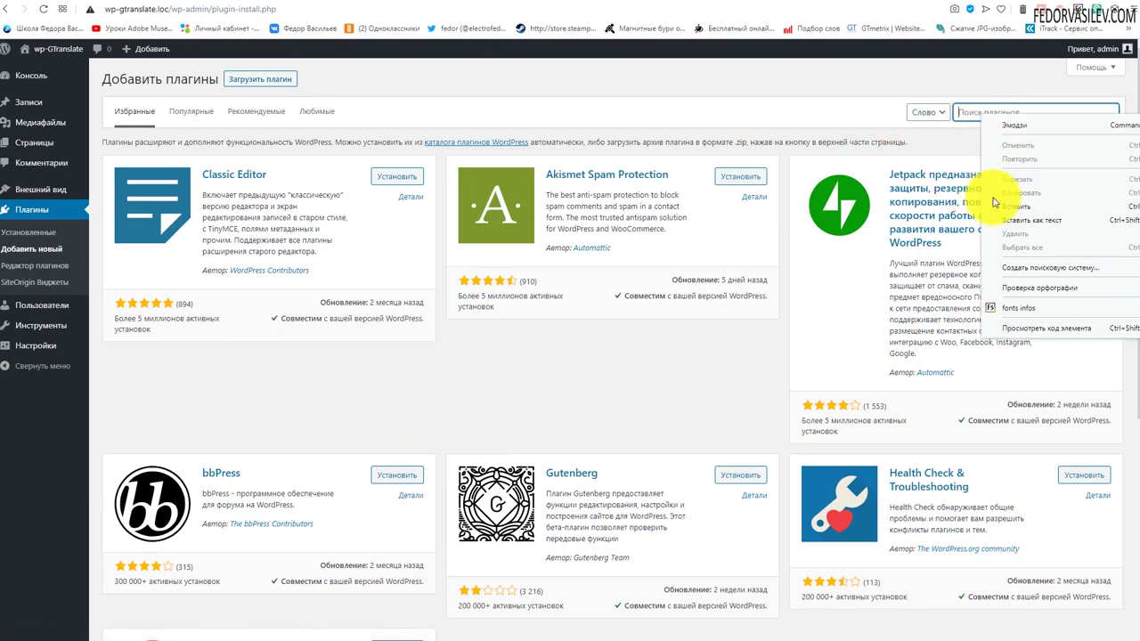
{"action": "left_click", "coordinate": [1001, 210]}
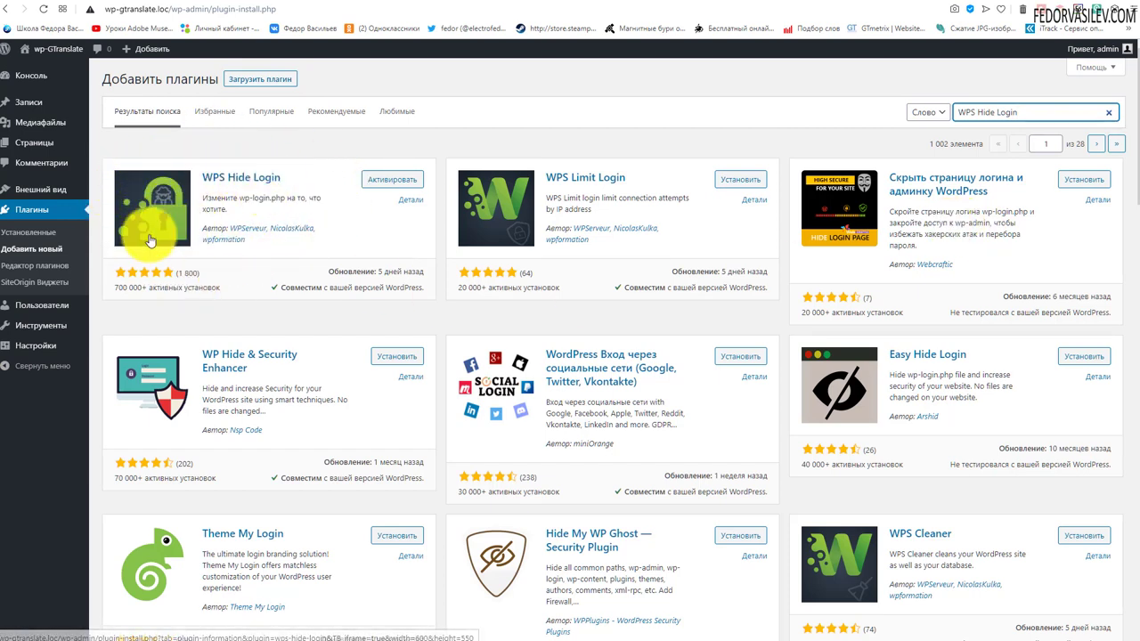
{"action": "left_click", "coordinate": [384, 181]}
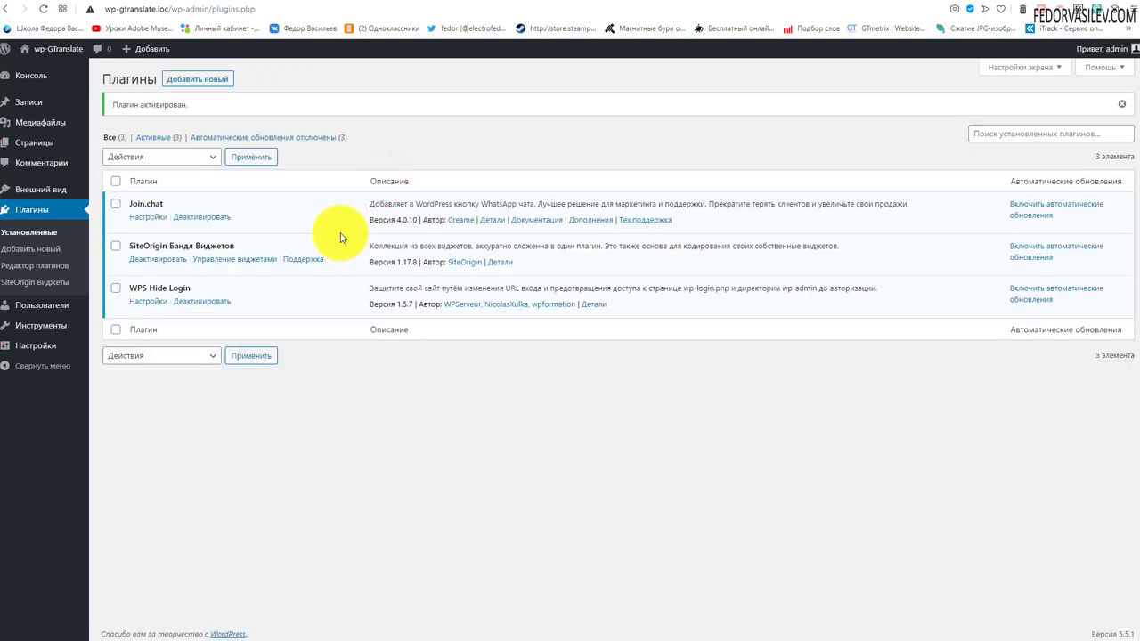
Open the site's general settings and go to the WPS Hide Login section at the end of the page.
{"action": "mouse_move", "coordinate": [41, 304]}
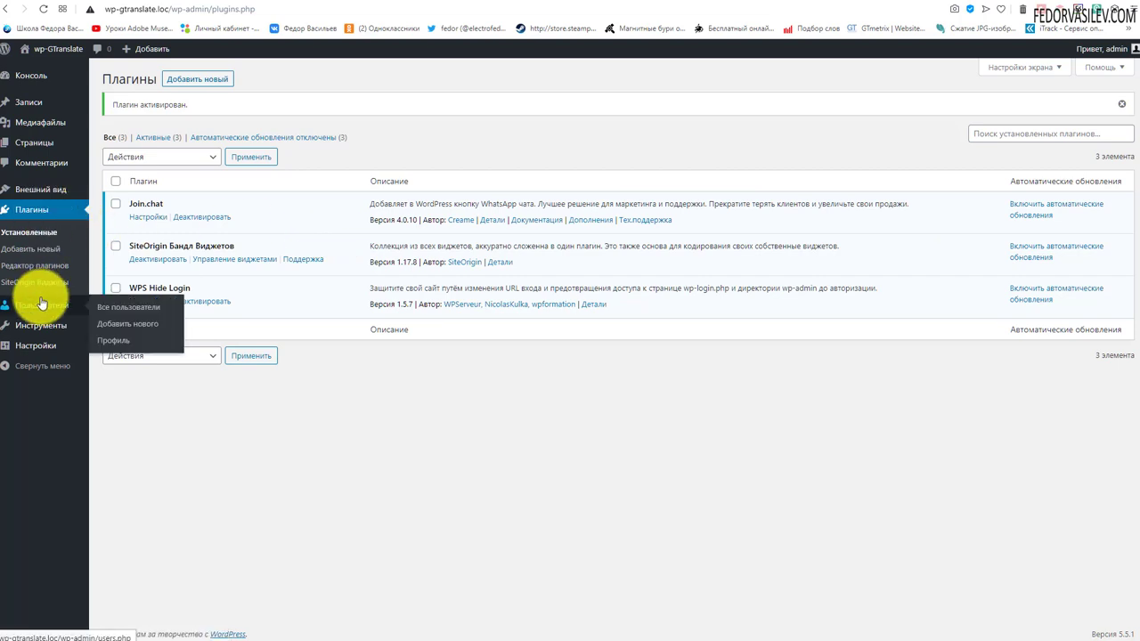
{"action": "mouse_move", "coordinate": [66, 331]}
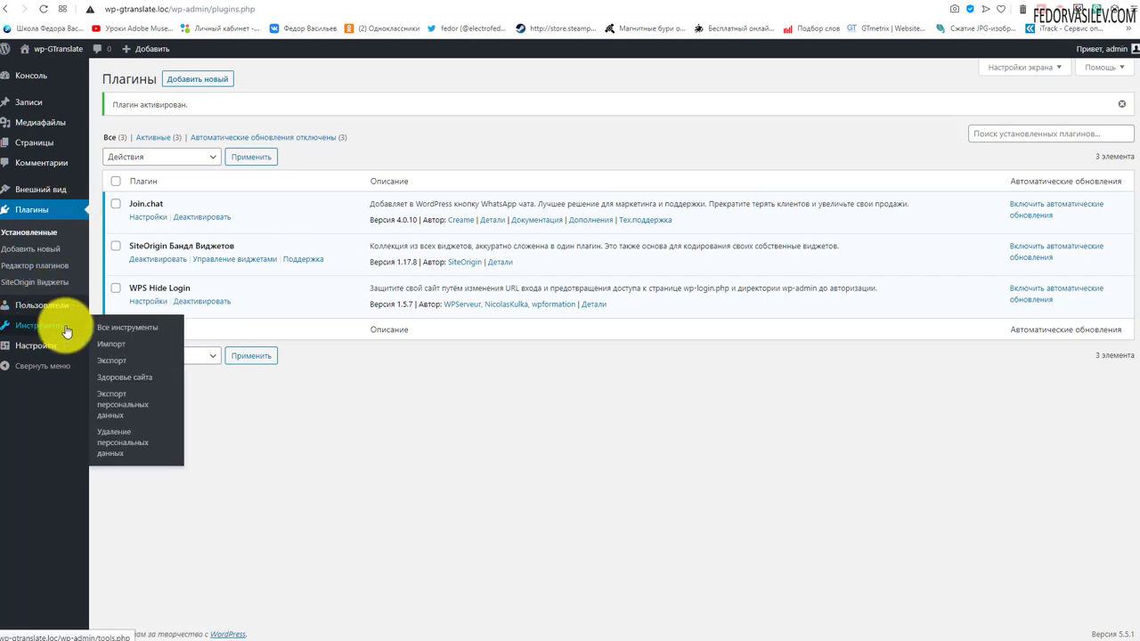
{"action": "left_click", "coordinate": [105, 347]}
{"action": "scroll", "coordinate": [266, 299], "scroll_direction": "down", "scroll_amount": 5}
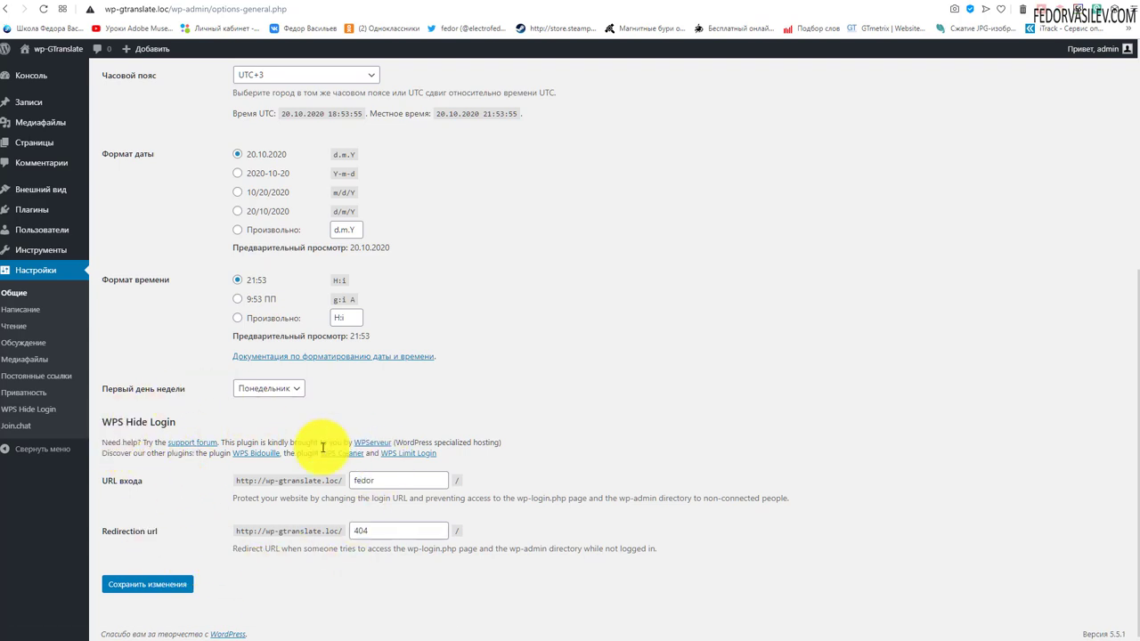
{"action": "scroll", "coordinate": [303, 401], "scroll_direction": "up", "scroll_amount": 5}
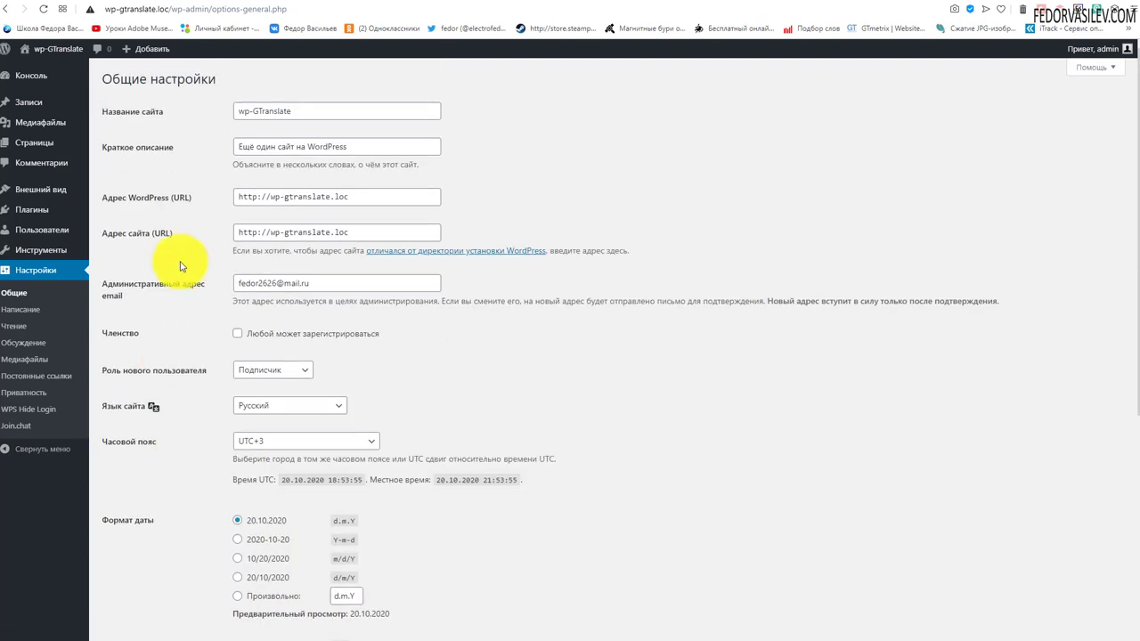
{"action": "triple_click", "coordinate": [204, 84]}
{"action": "scroll", "coordinate": [234, 241], "scroll_direction": "down", "scroll_amount": 4}
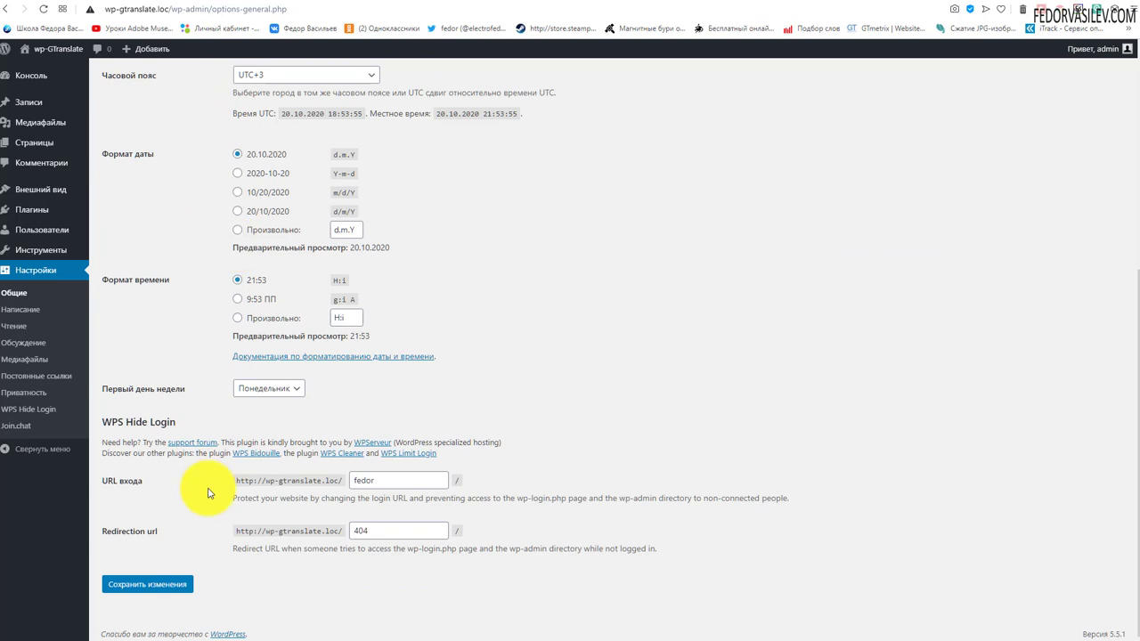
Examine the login URL and redirection URL fields in the WPS Hide Login section.
{"action": "left_click", "coordinate": [368, 480]}
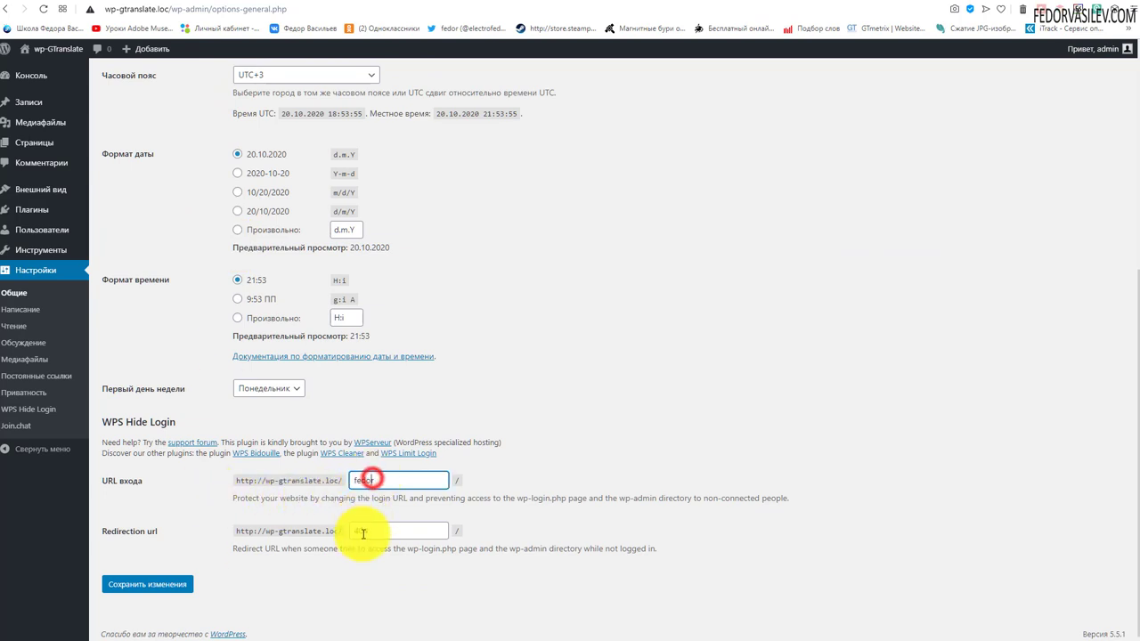
{"action": "left_click", "coordinate": [363, 532]}
{"action": "left_click", "coordinate": [485, 479]}
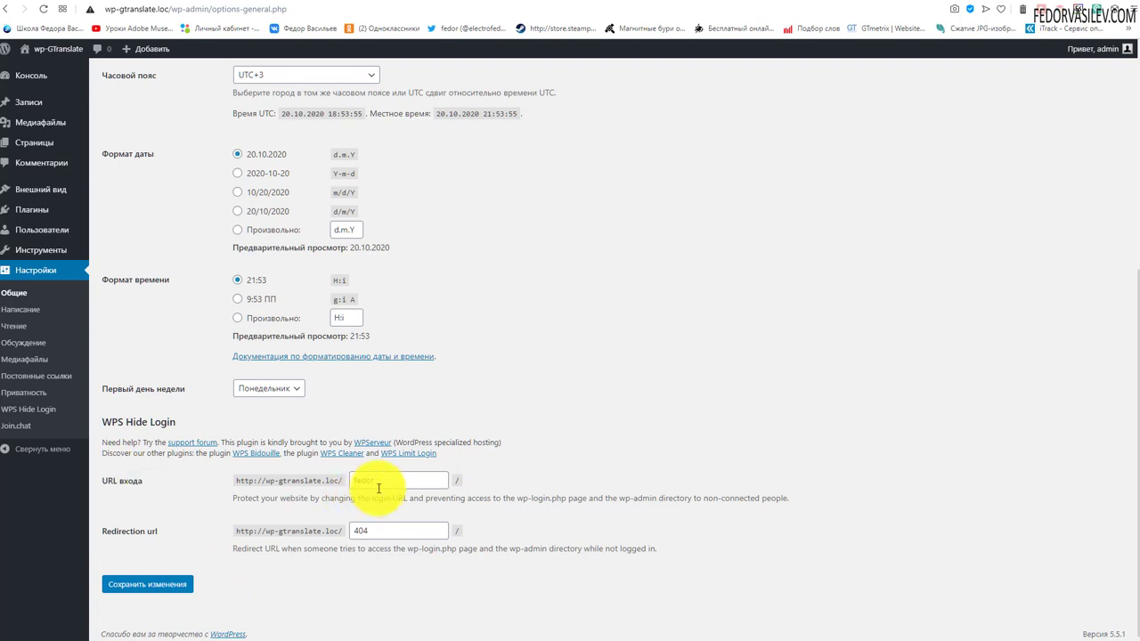
{"action": "left_click_drag", "start_coordinate": [381, 481], "coordinate": [326, 480]}
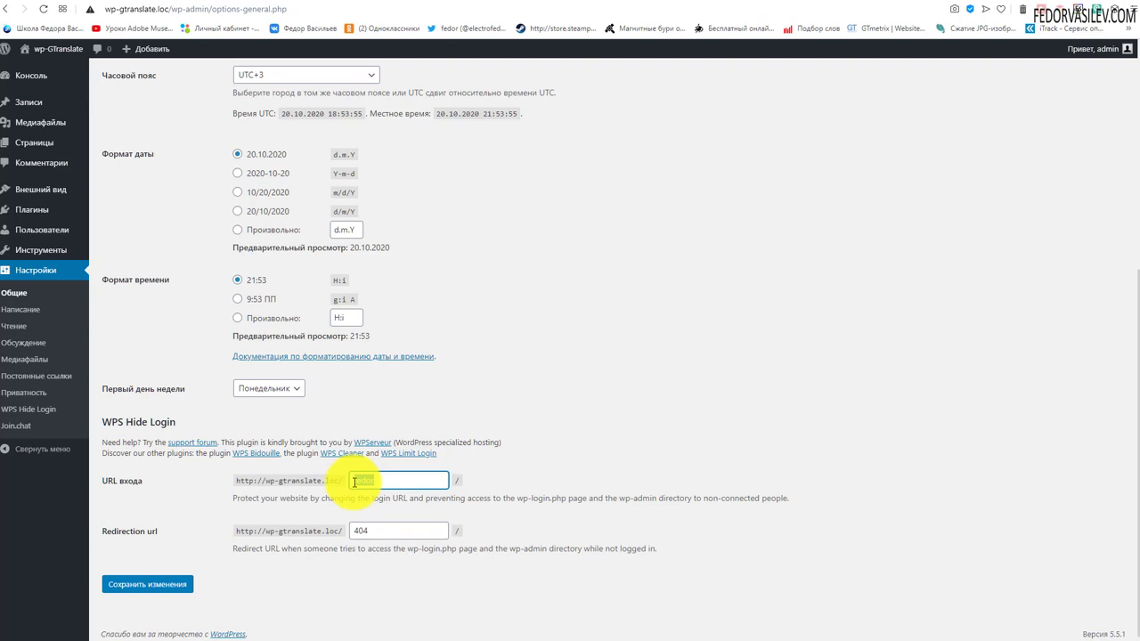
{"action": "left_click", "coordinate": [398, 483]}
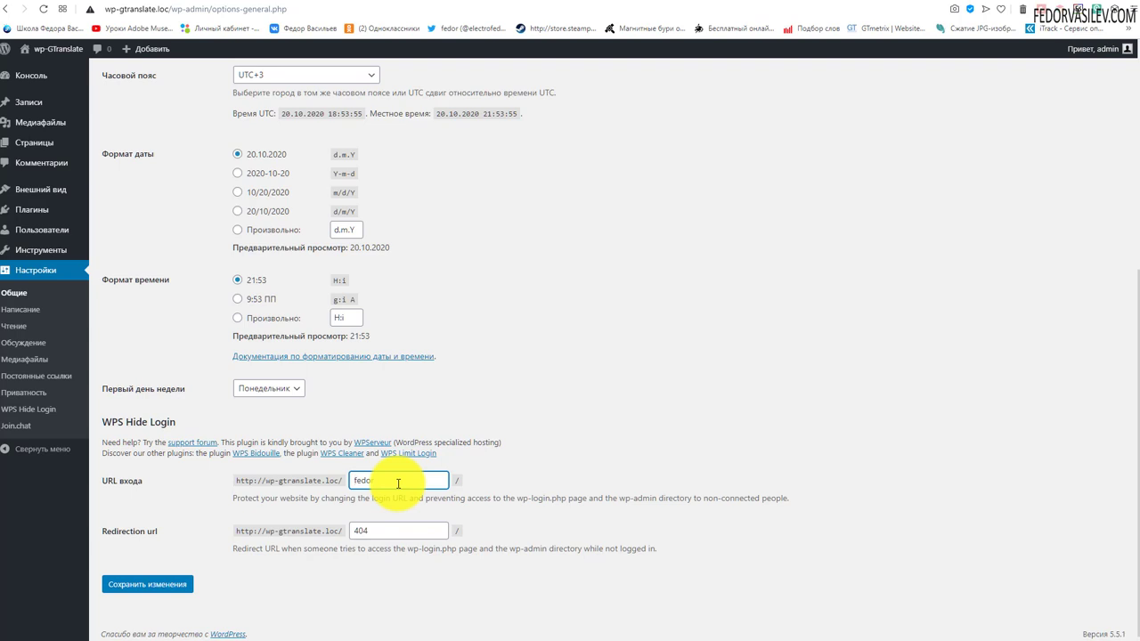
{"action": "left_click_drag", "start_coordinate": [396, 481], "coordinate": [350, 478]}
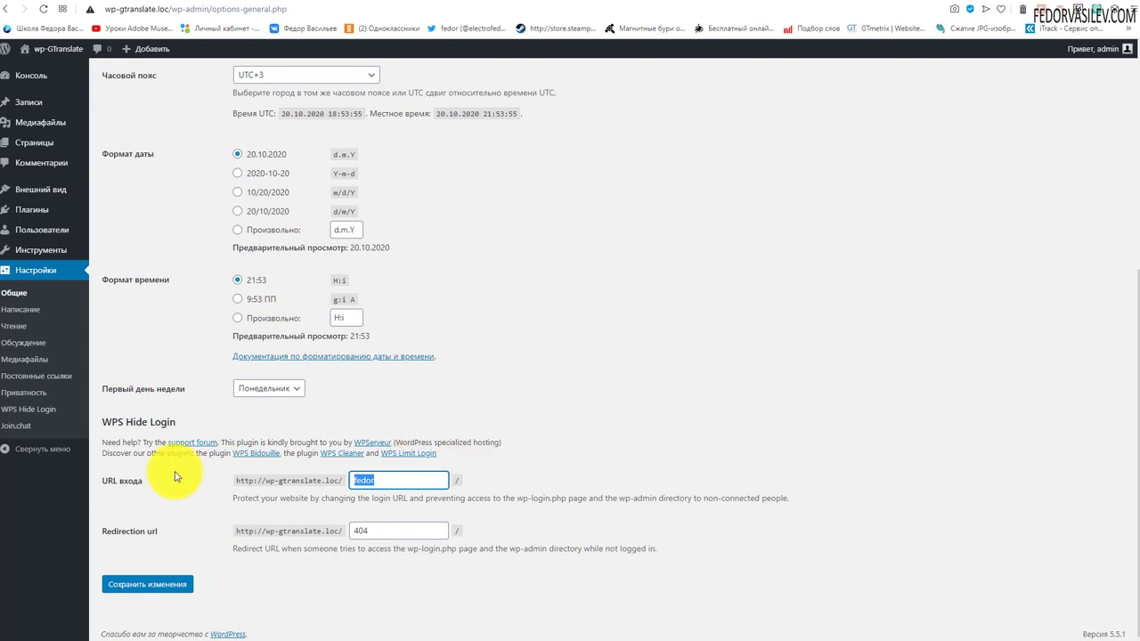
{"action": "left_click_drag", "start_coordinate": [200, 536], "coordinate": [300, 555]}
{"action": "left_click", "coordinate": [383, 554]}
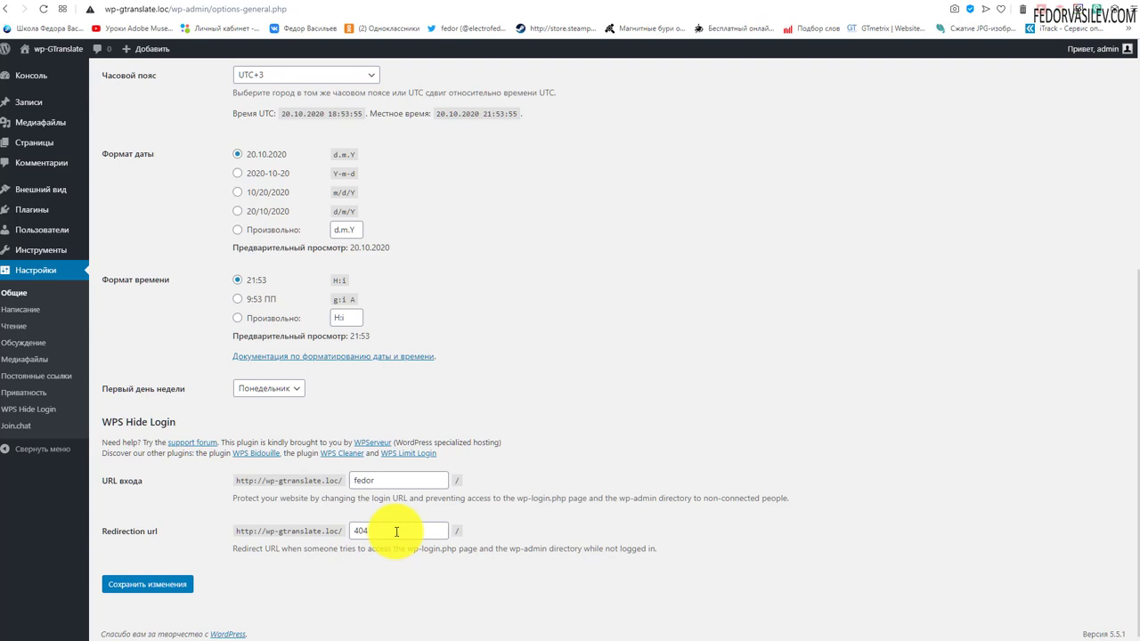
{"action": "double_click", "coordinate": [389, 532]}
{"action": "key", "text": "BackSpace"}
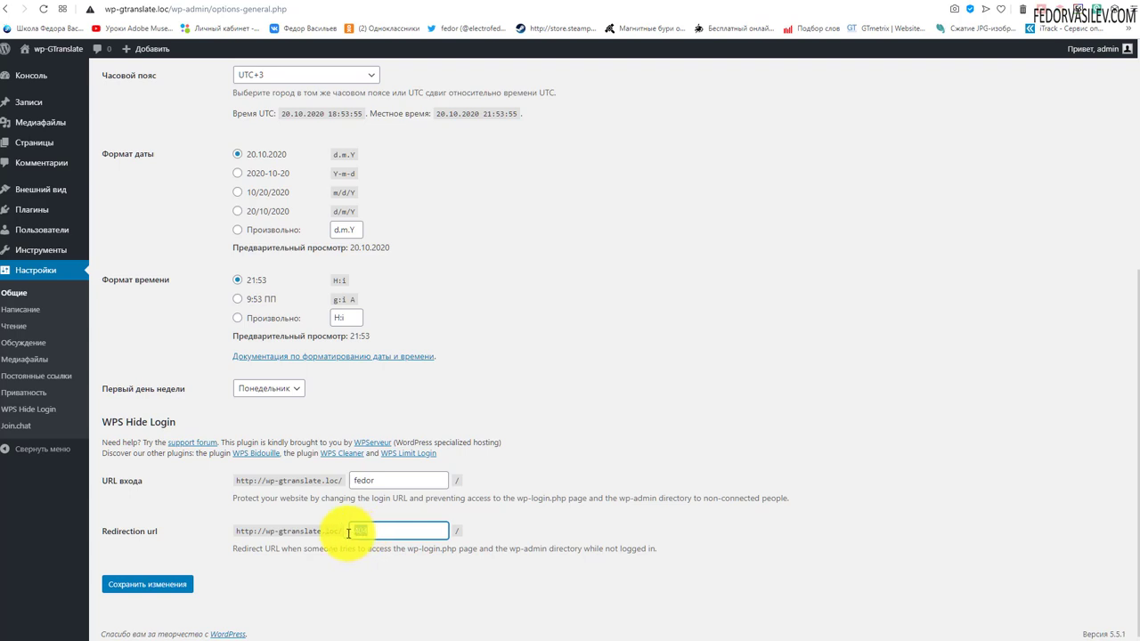
{"action": "left_click_drag", "start_coordinate": [342, 532], "coordinate": [230, 540]}
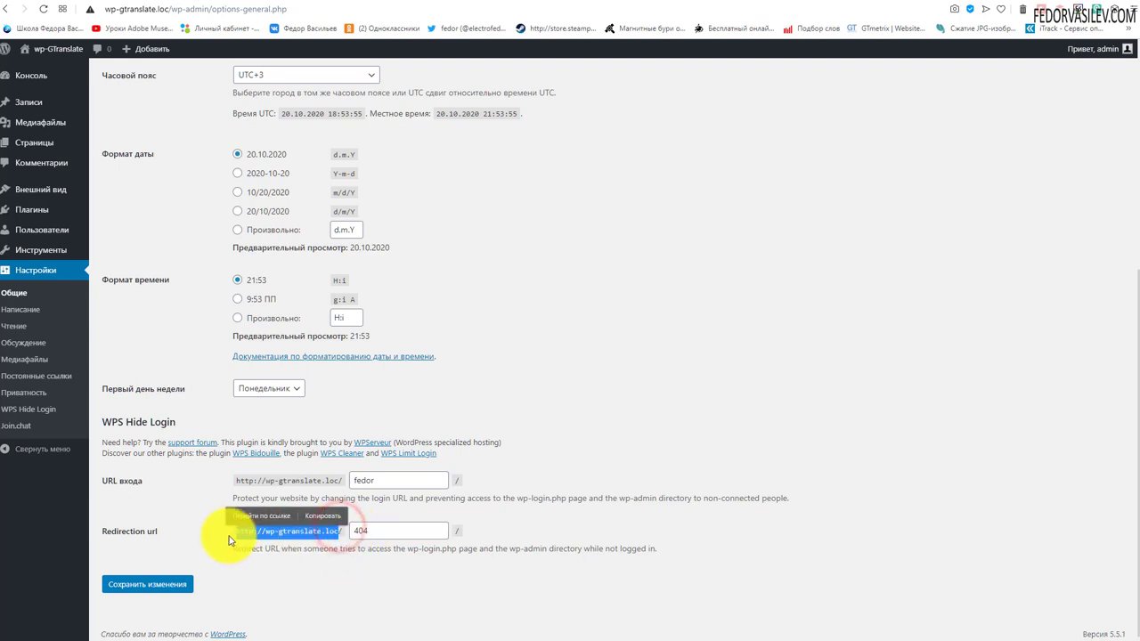
{"action": "left_click", "coordinate": [377, 526]}
{"action": "left_click_drag", "start_coordinate": [350, 531], "coordinate": [398, 532]}
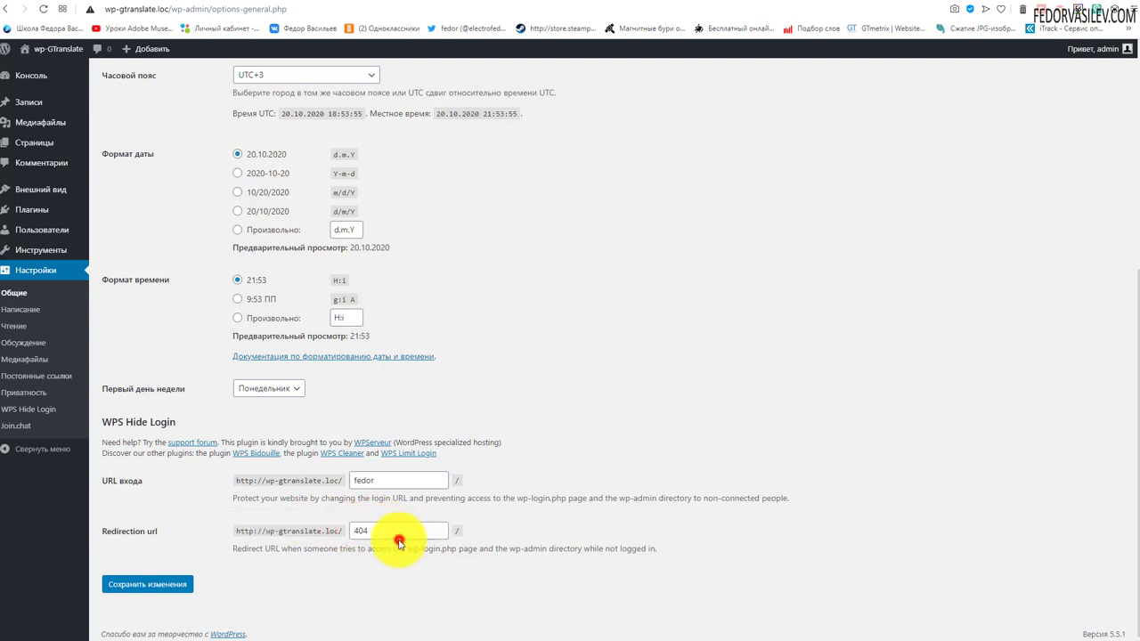
{"action": "double_click", "coordinate": [405, 530]}
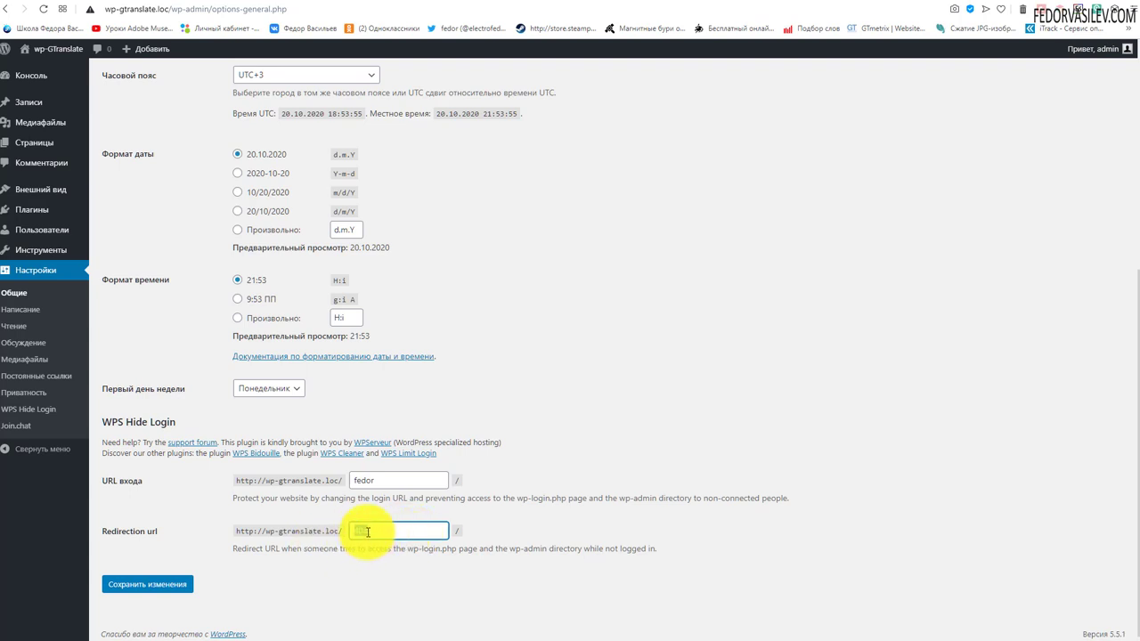
{"action": "left_click", "coordinate": [361, 531]}
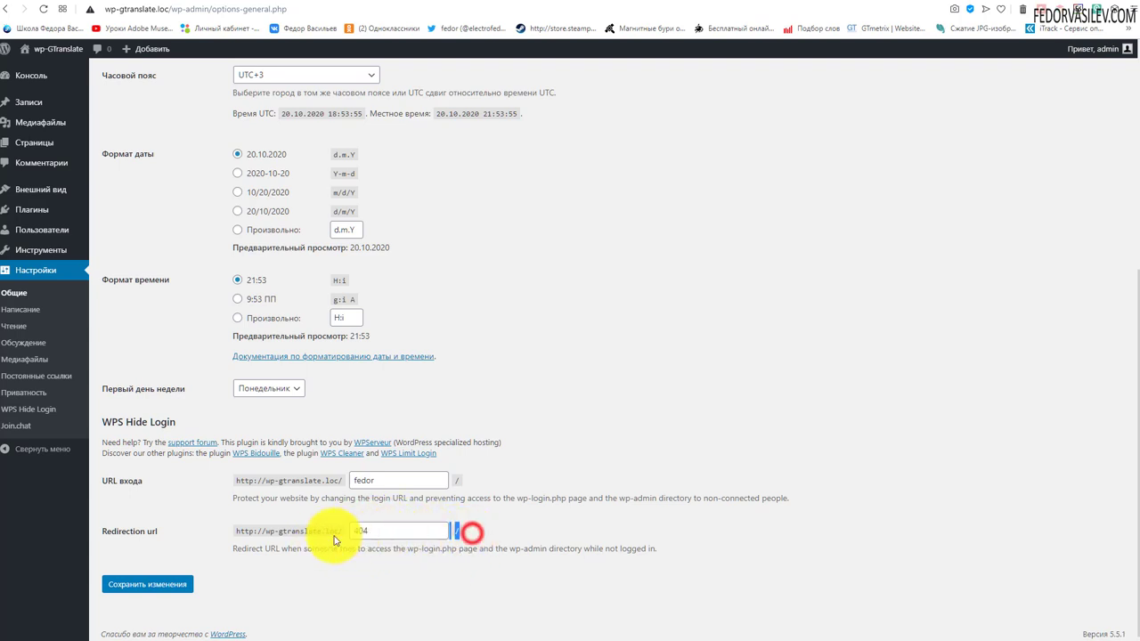
Check the custom login URL slug and save the general settings.
{"action": "left_click", "coordinate": [392, 481]}
{"action": "double_click", "coordinate": [392, 482]}
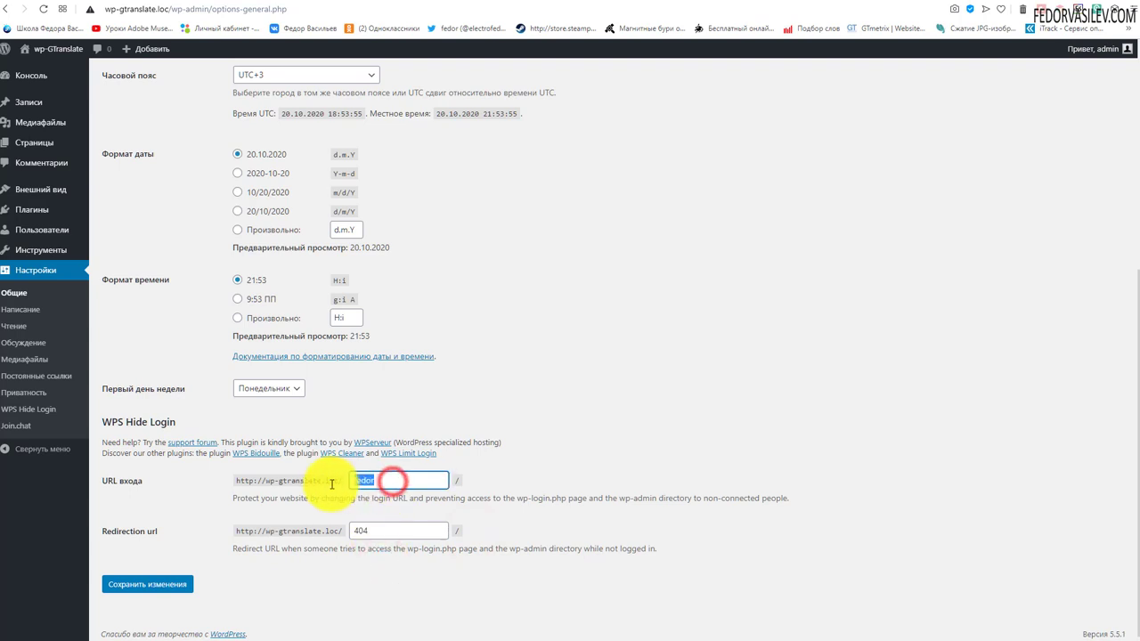
{"action": "left_click", "coordinate": [409, 481]}
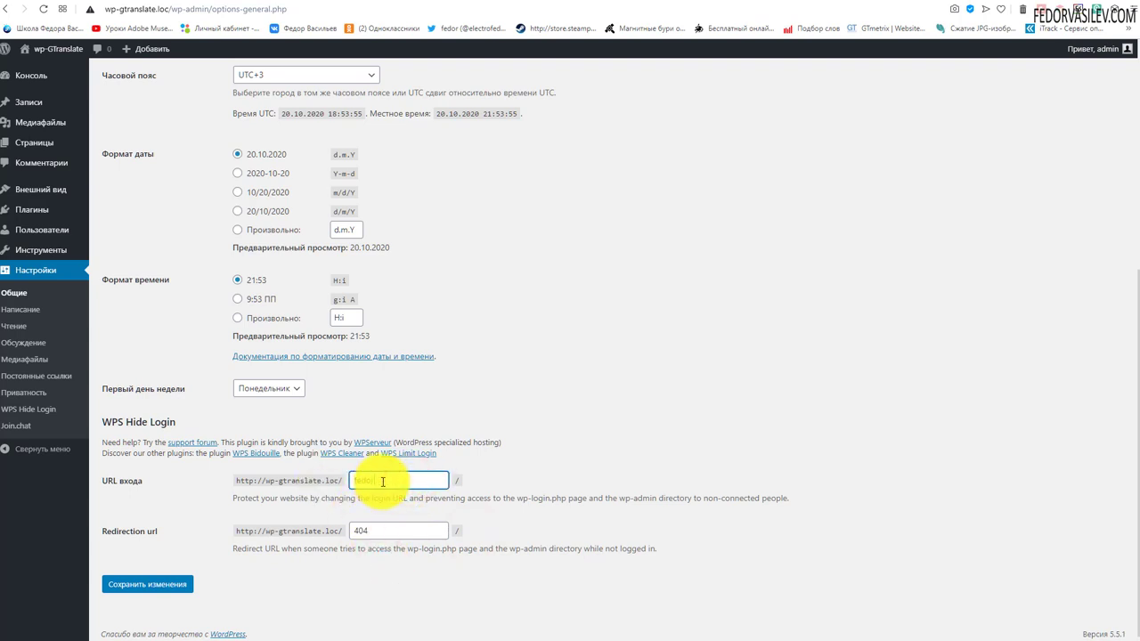
{"action": "left_click", "coordinate": [386, 481]}
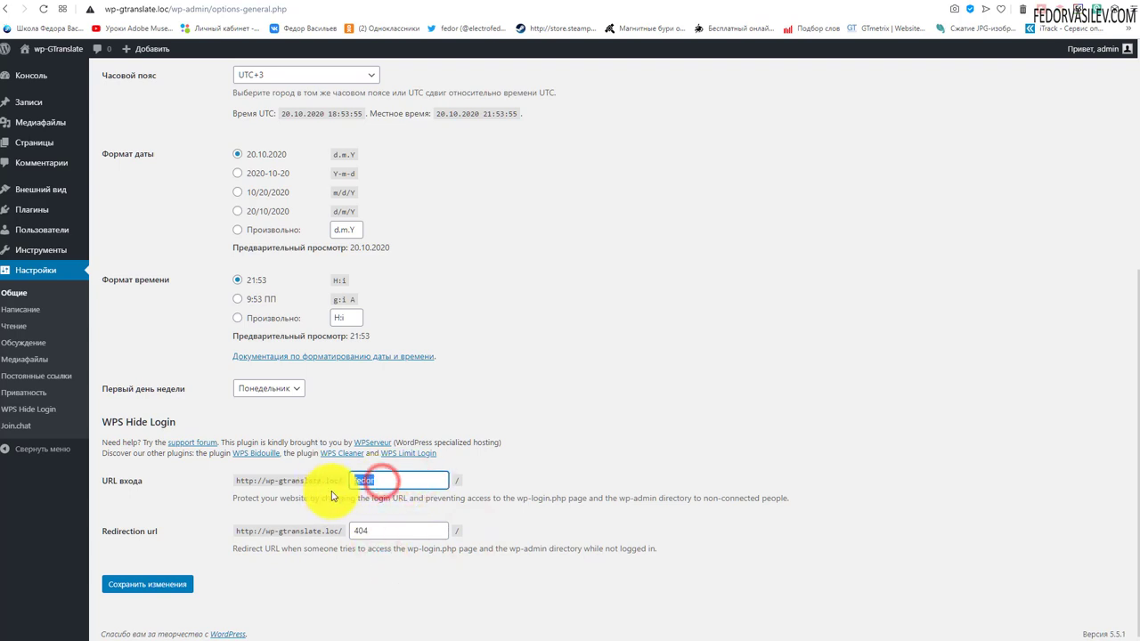
{"action": "left_click", "coordinate": [392, 485]}
{"action": "left_click", "coordinate": [161, 585]}
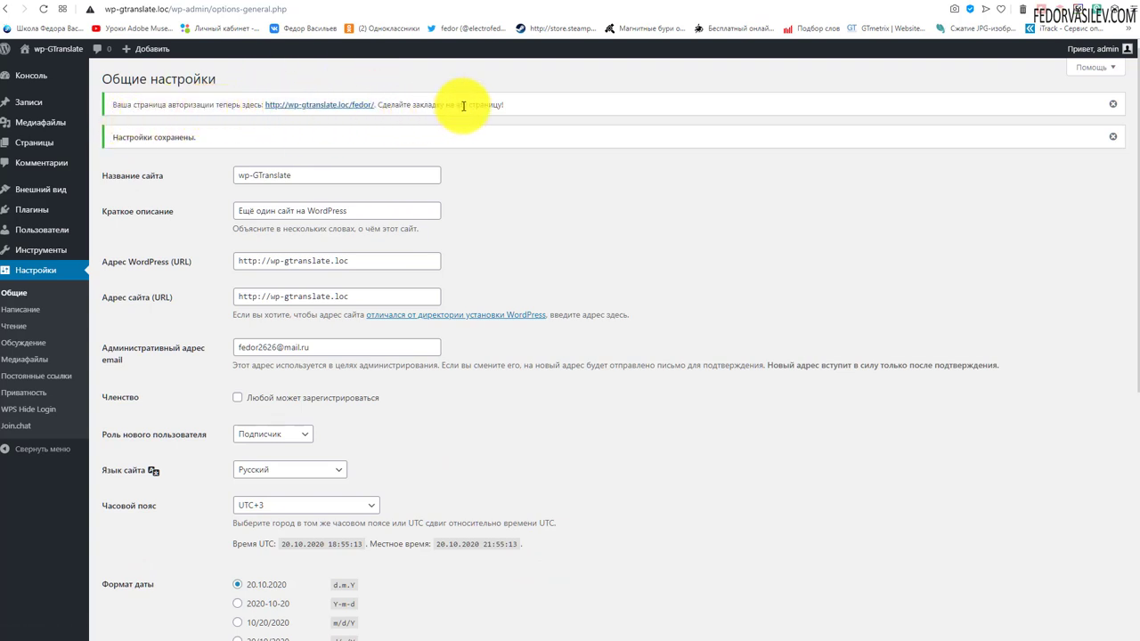
Log out of the admin account and highlight the custom slug in the login page's address.
{"action": "mouse_move", "coordinate": [1094, 50]}
{"action": "left_click", "coordinate": [1054, 108]}
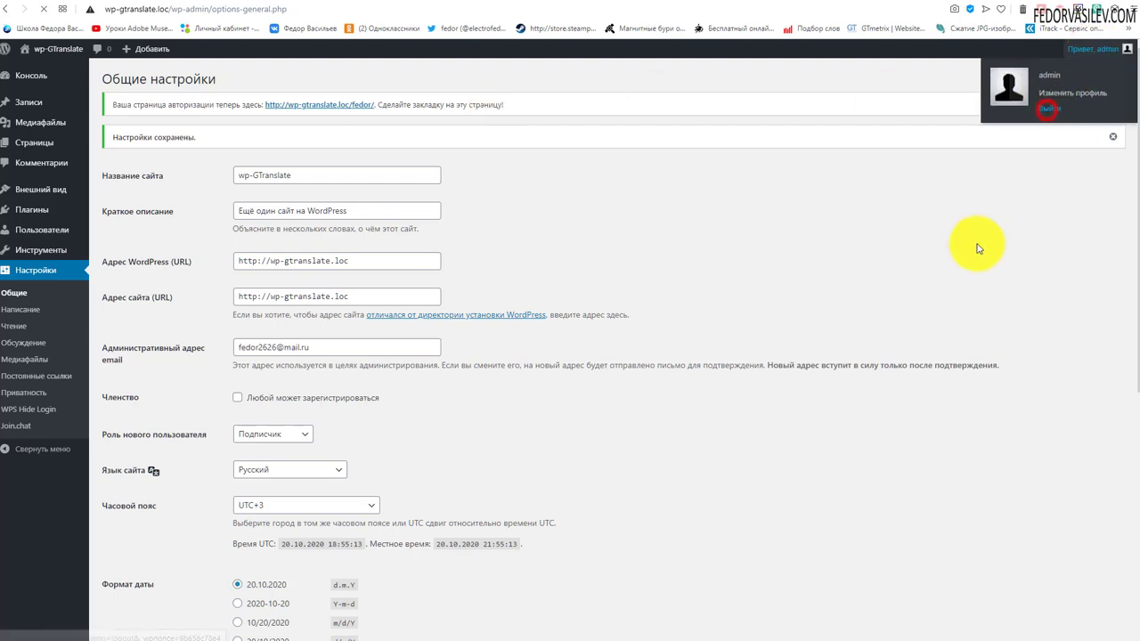
{"action": "left_click", "coordinate": [224, 10]}
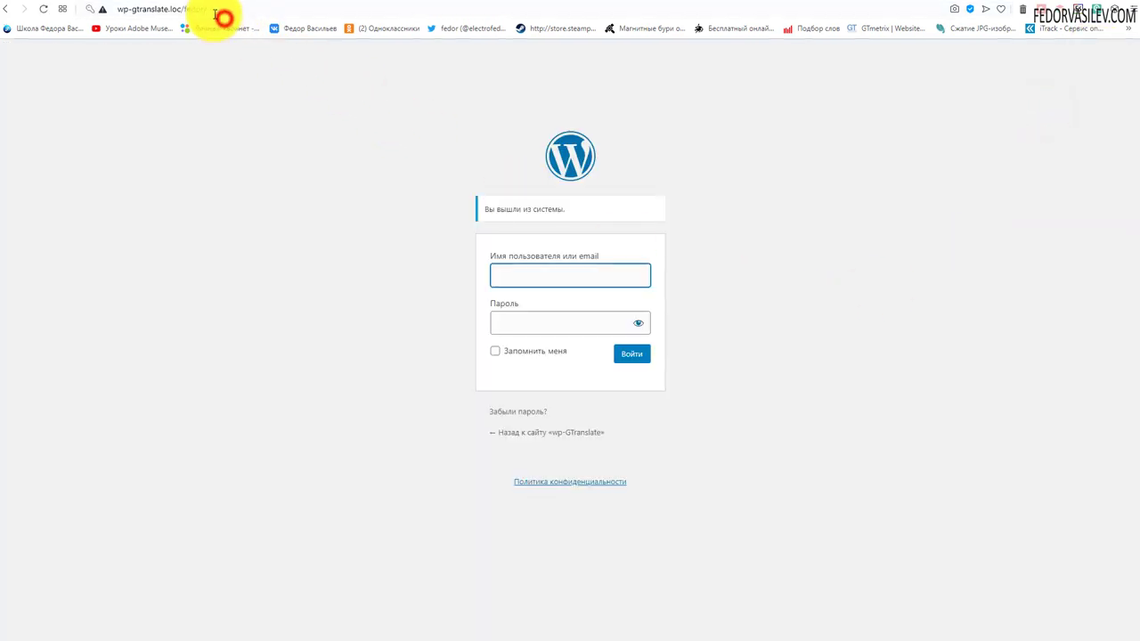
{"action": "left_click", "coordinate": [207, 10]}
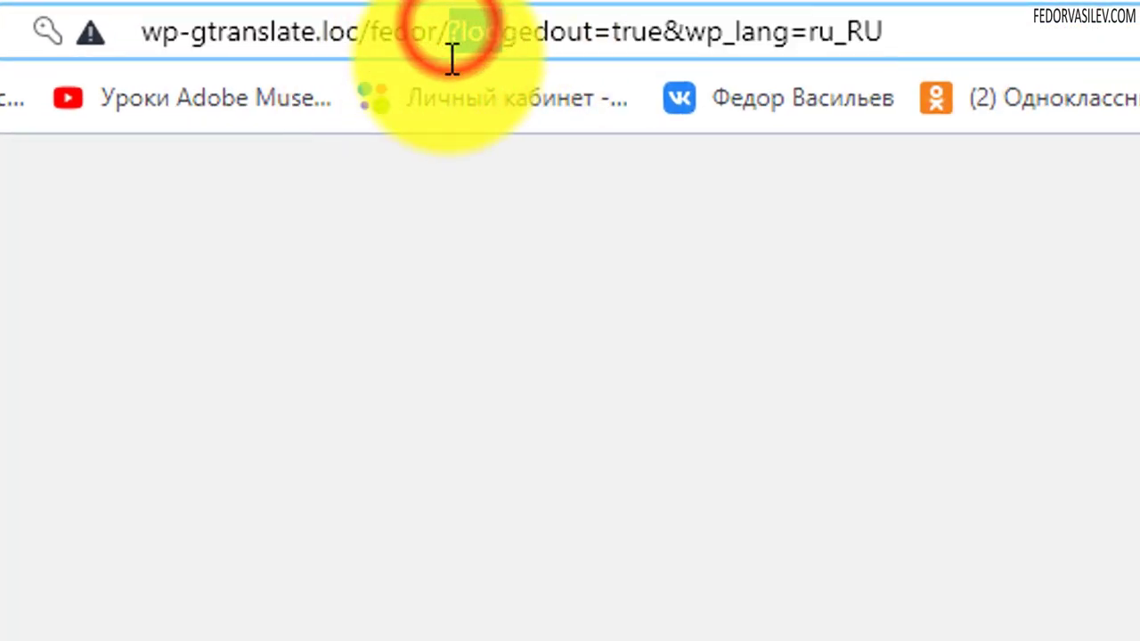
{"action": "left_click_drag", "start_coordinate": [451, 45], "coordinate": [372, 49]}
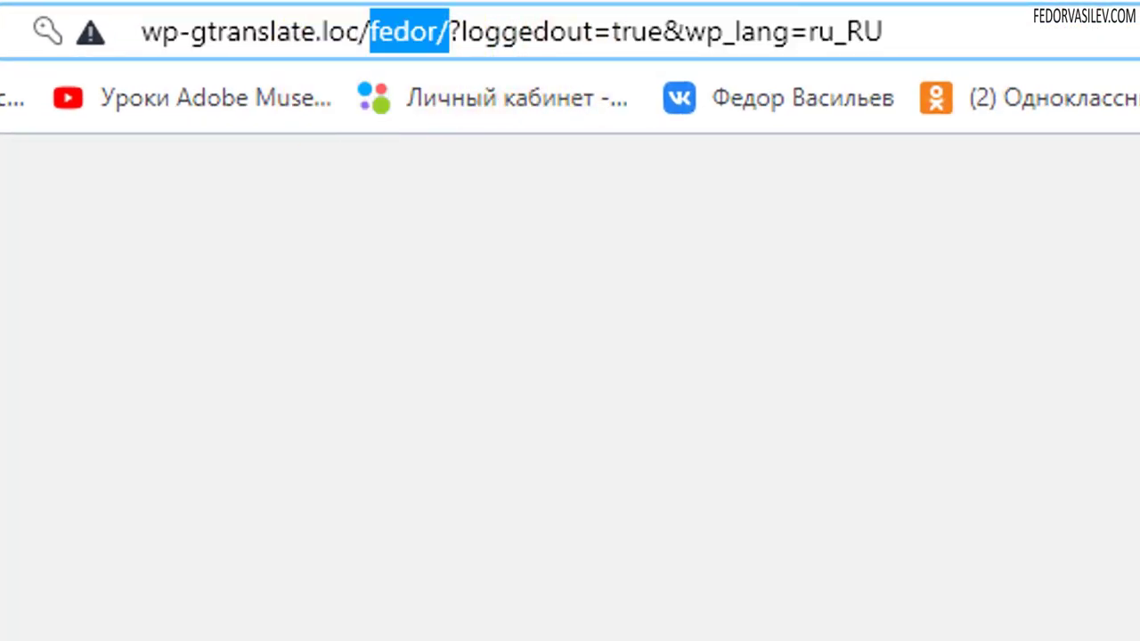
Test the standard login address by opening wp-gtranslate.loc/wp-login.php.
{"action": "key", "text": "BackSpace"}
{"action": "key", "text": "Return"}
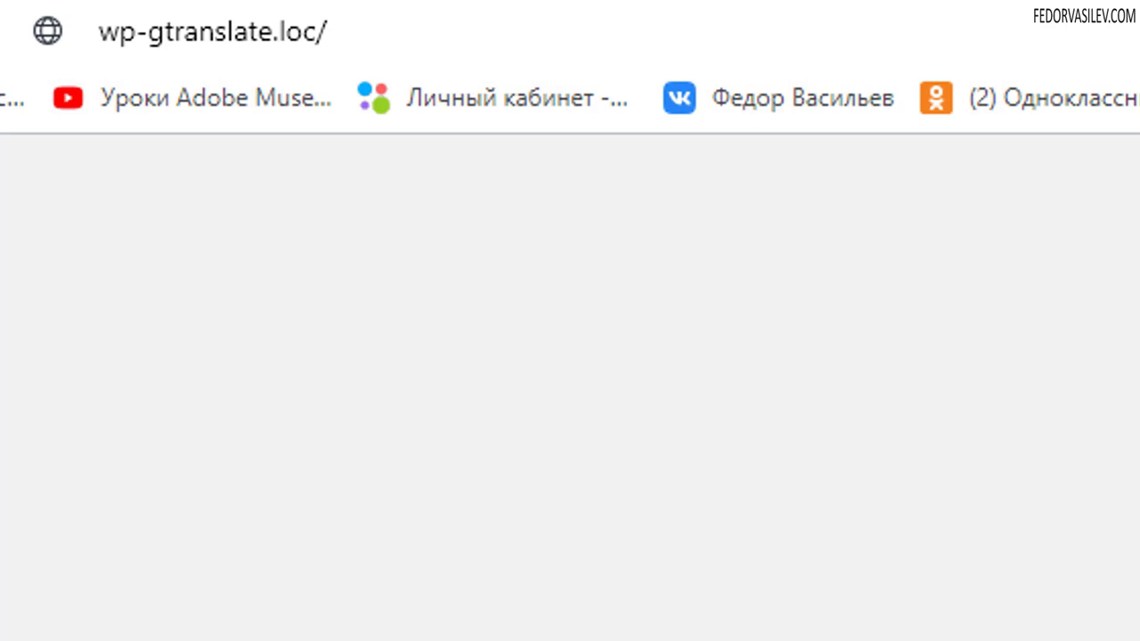
{"action": "left_click", "coordinate": [397, 32]}
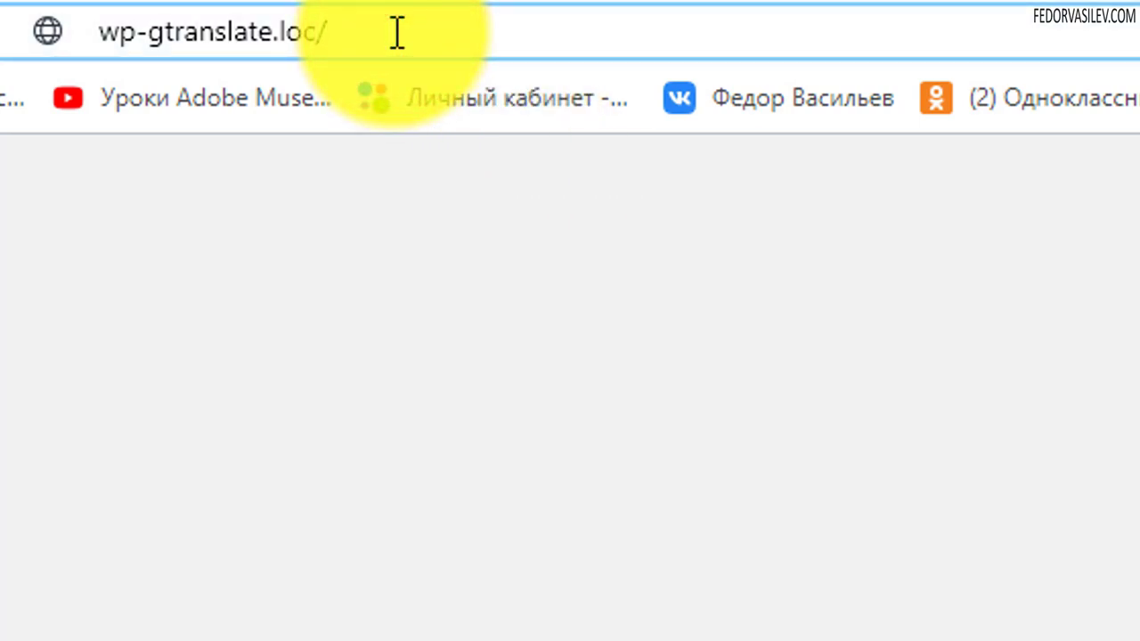
{"action": "type", "text": "wp-login.php"}
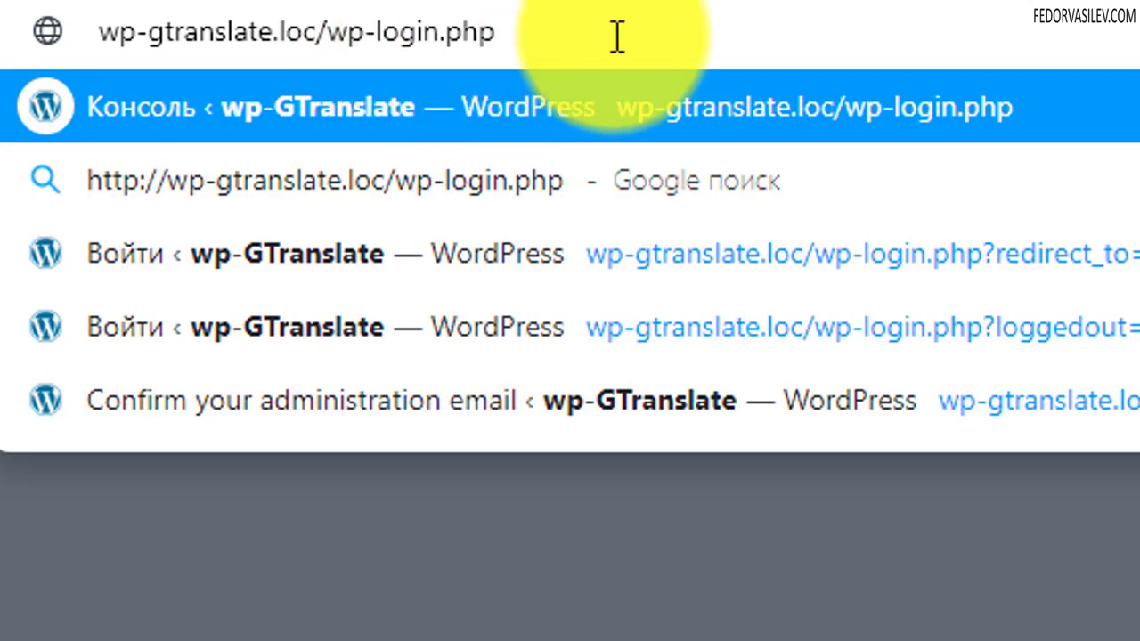
{"action": "key", "text": "Return"}
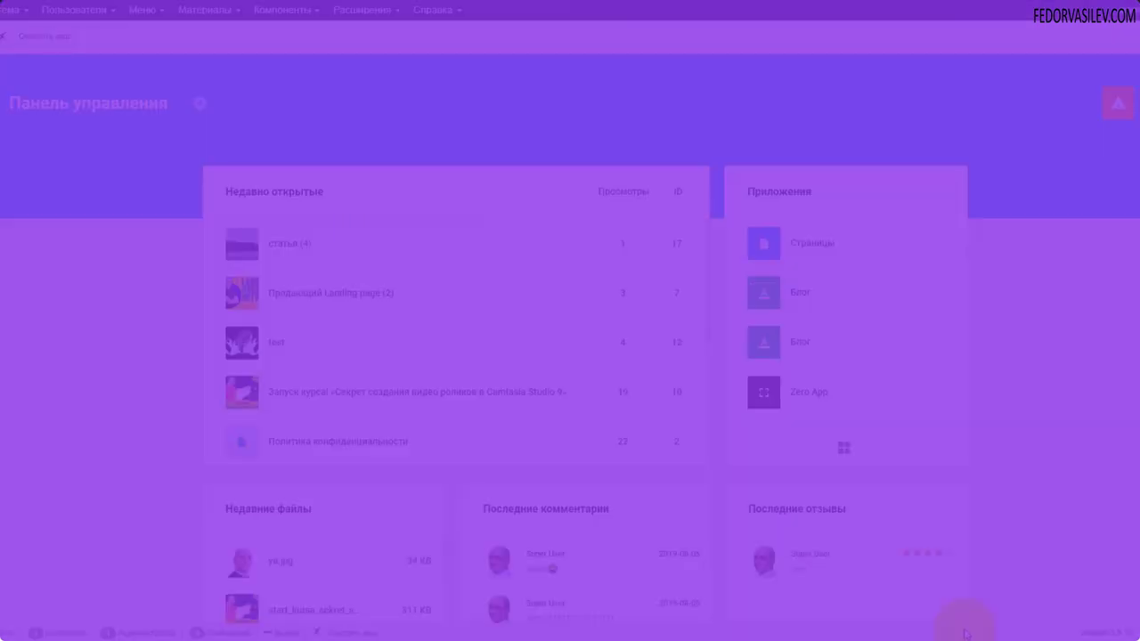
{"action": "left_click", "coordinate": [1128, 107]}
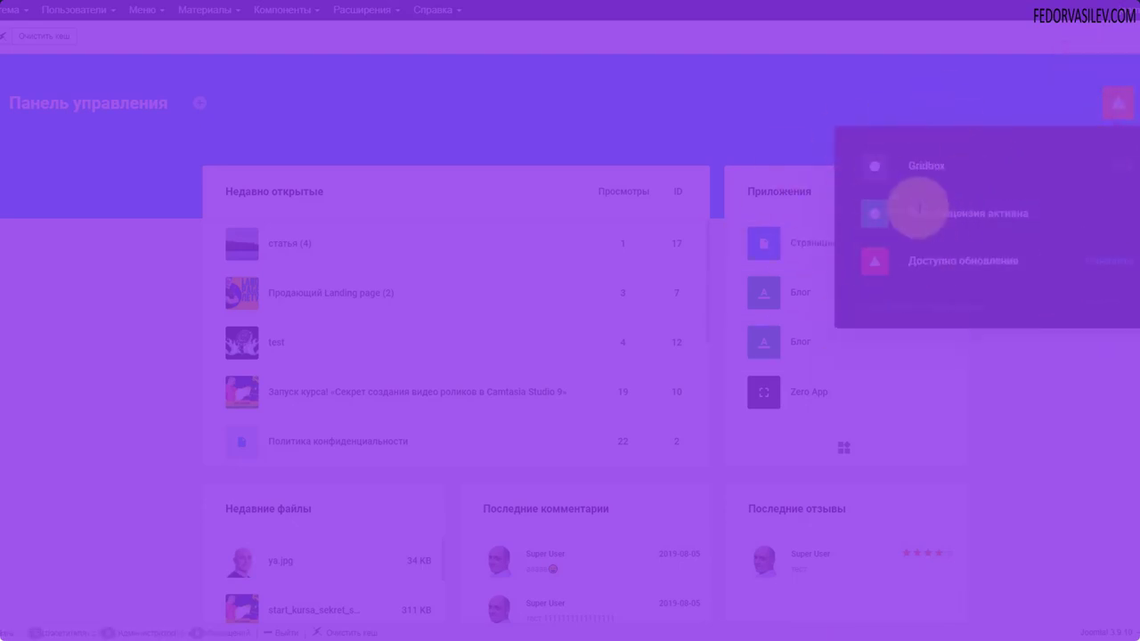
{"action": "left_click", "coordinate": [917, 212]}
{"action": "left_click", "coordinate": [18, 221]}
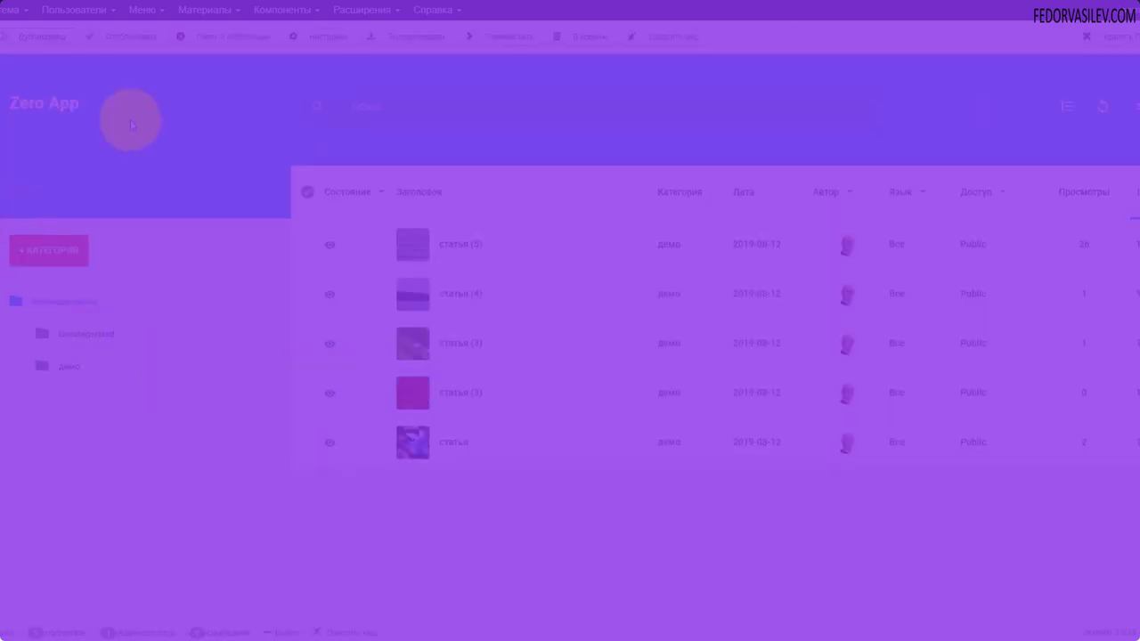
{"action": "left_click", "coordinate": [112, 106]}
{"action": "left_click", "coordinate": [121, 266]}
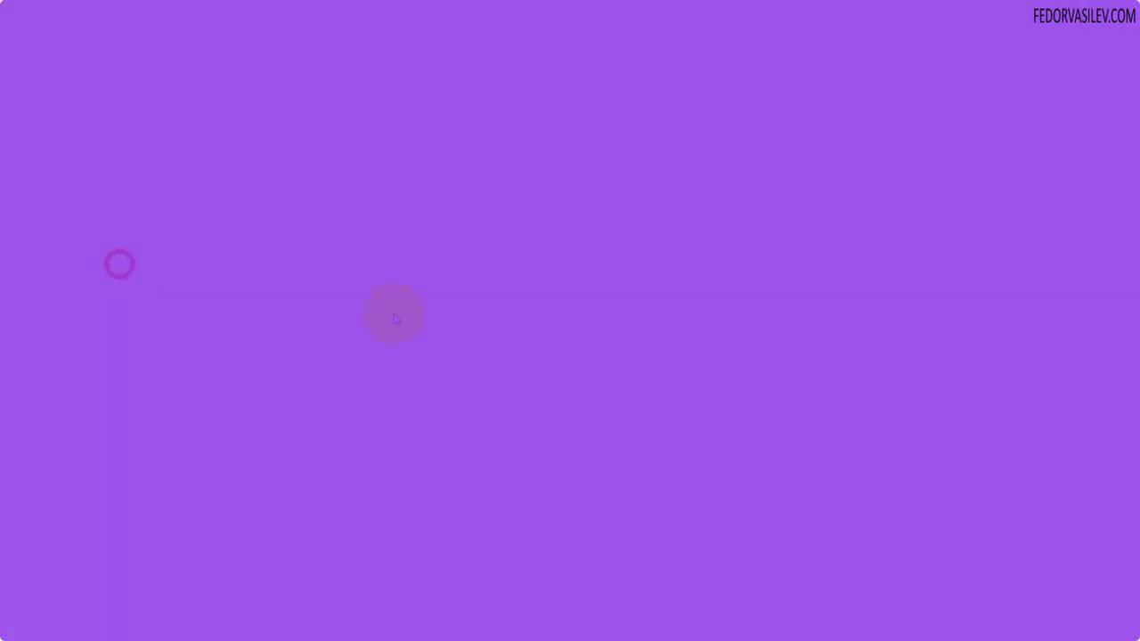